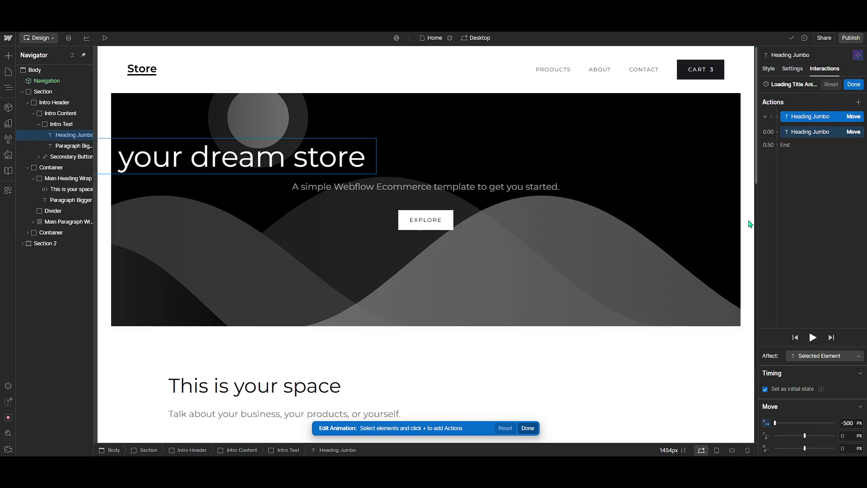
- Finish the Loading Title Animation, replay it on the canvas, then select the hero Section
left_click(433, 277)
scroll(434, 273, "down", 3)
scroll(433, 274, "up", 3)
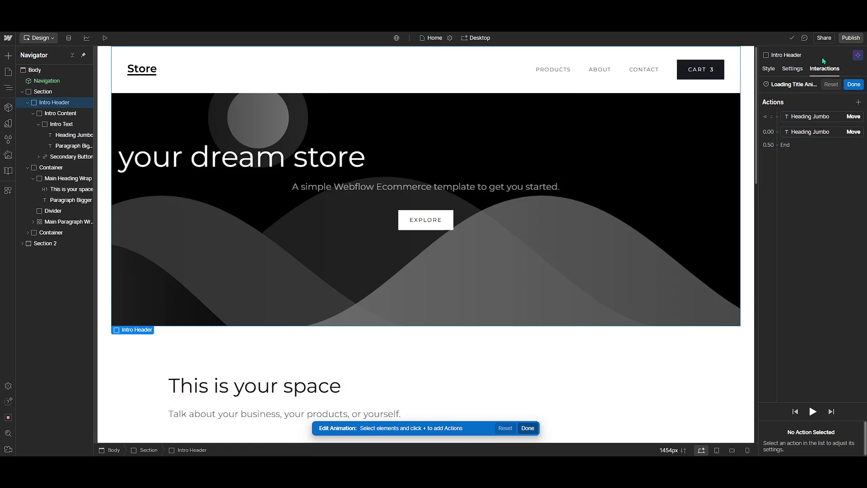
left_click(854, 84)
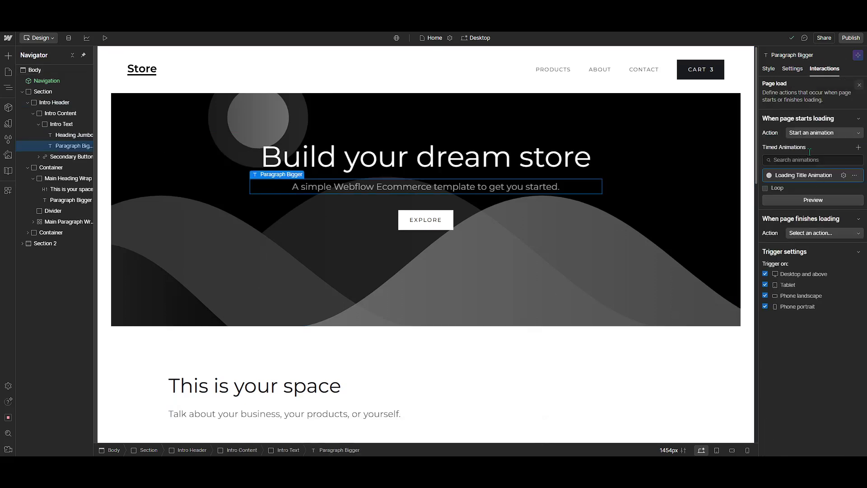
left_click(785, 198)
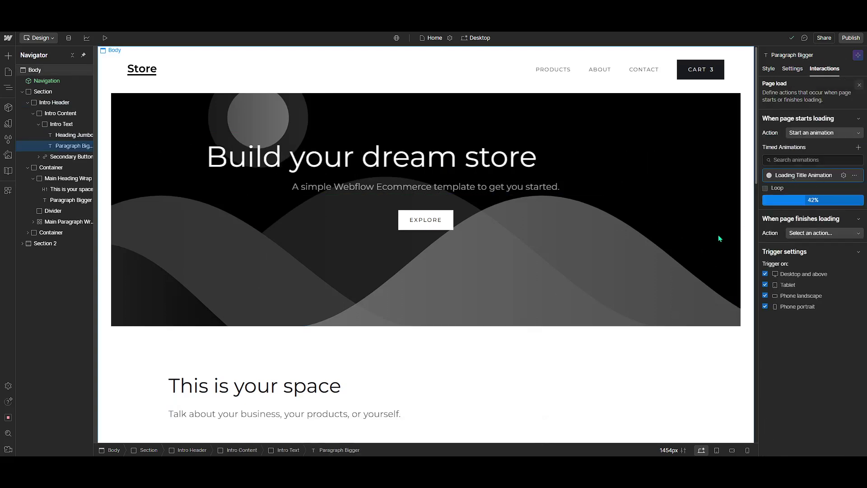
left_click(582, 337)
scroll(579, 336, "down", 2)
scroll(577, 334, "up", 2)
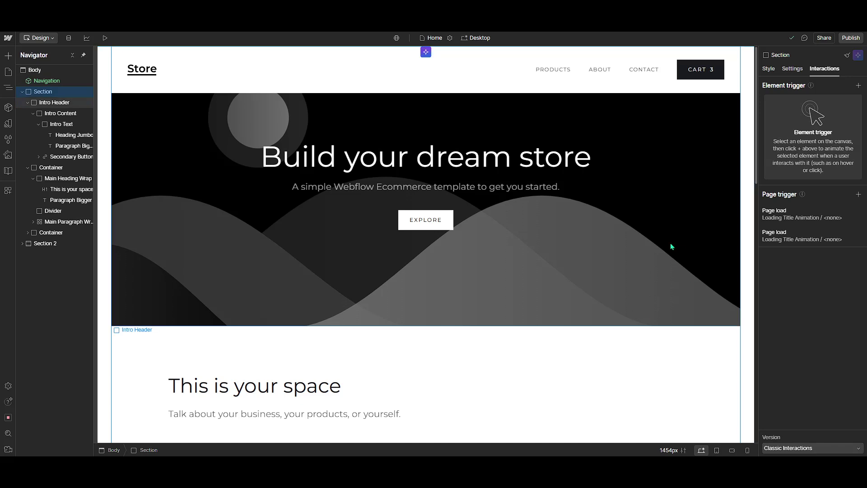
- View the published staging store site in a new tab, then return to the Designer
left_click(854, 40)
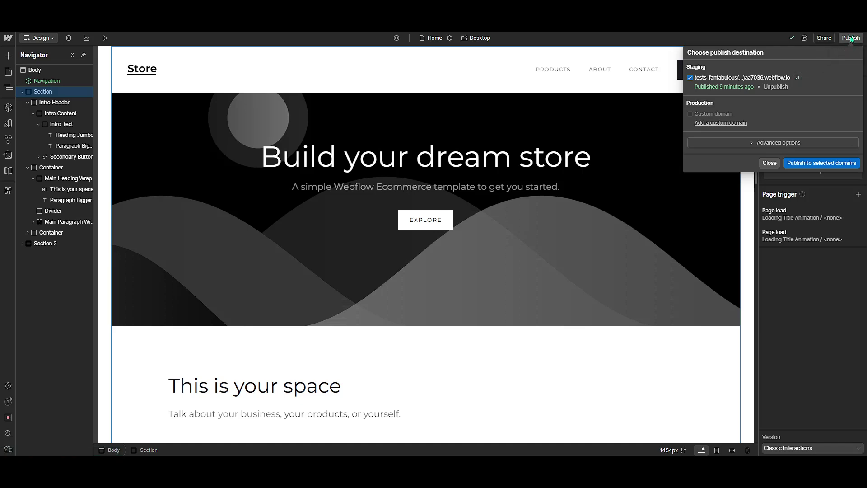
left_click(795, 79)
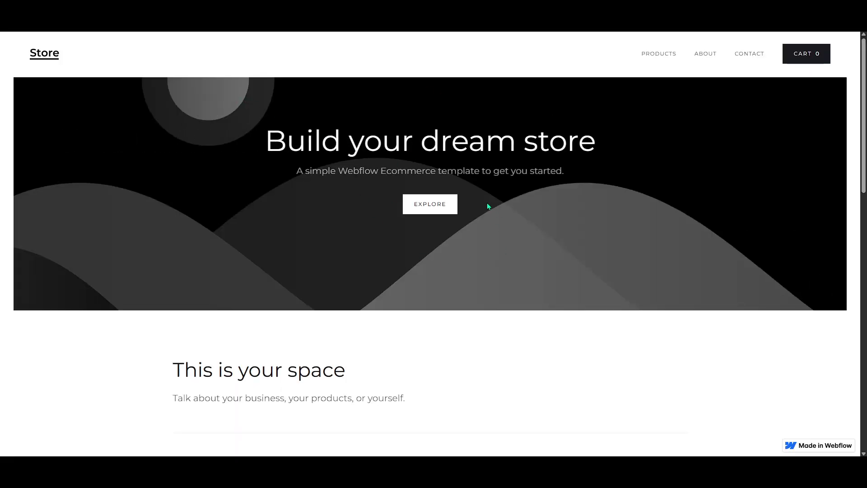
scroll(486, 211, "down", 3)
scroll(487, 222, "up", 3)
key("ctrl+w")
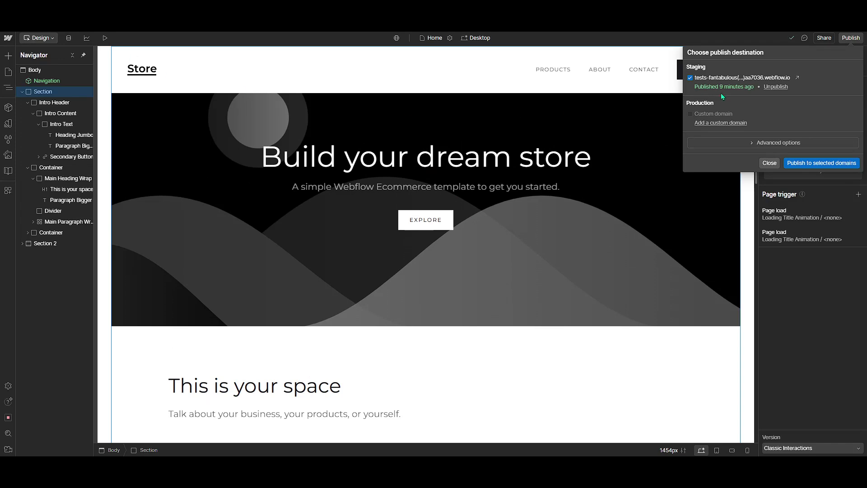
- Copy the staging webflow.io address, leaving the staging domain selected for publishing
left_click_drag(790, 77, 703, 79)
left_click(689, 78)
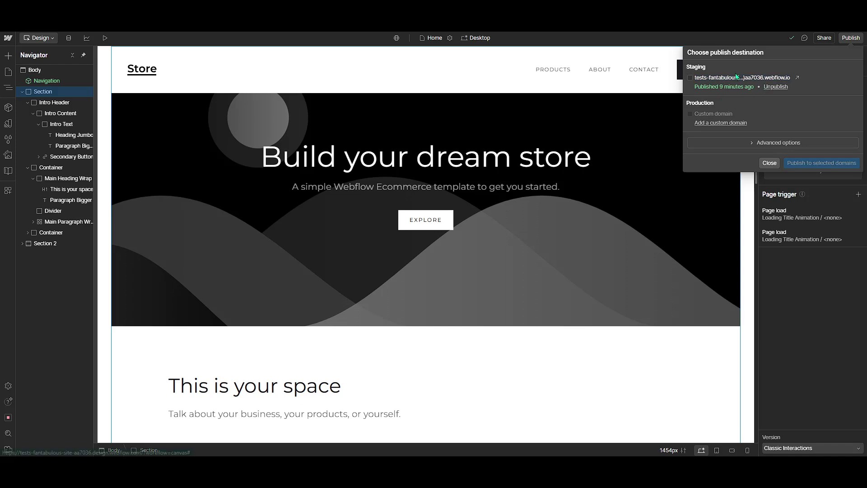
left_click(690, 78)
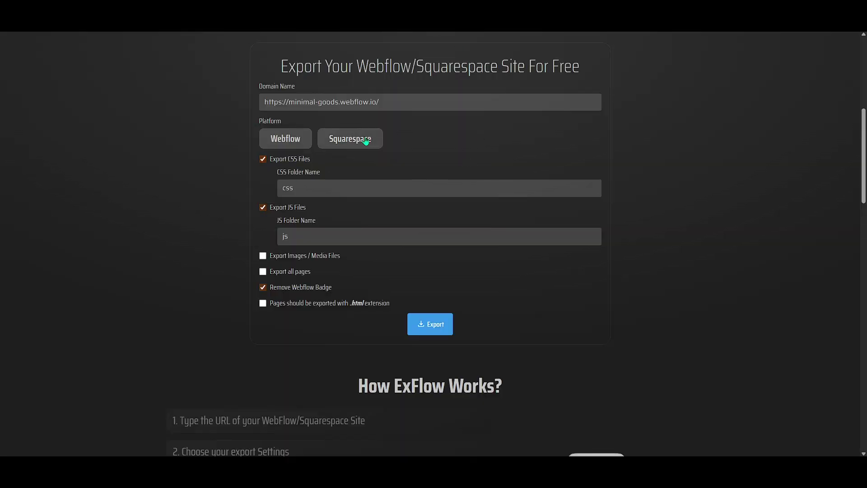
scroll(390, 133, "up", 1)
scroll(390, 133, "up", 3)
scroll(400, 128, "up", 2)
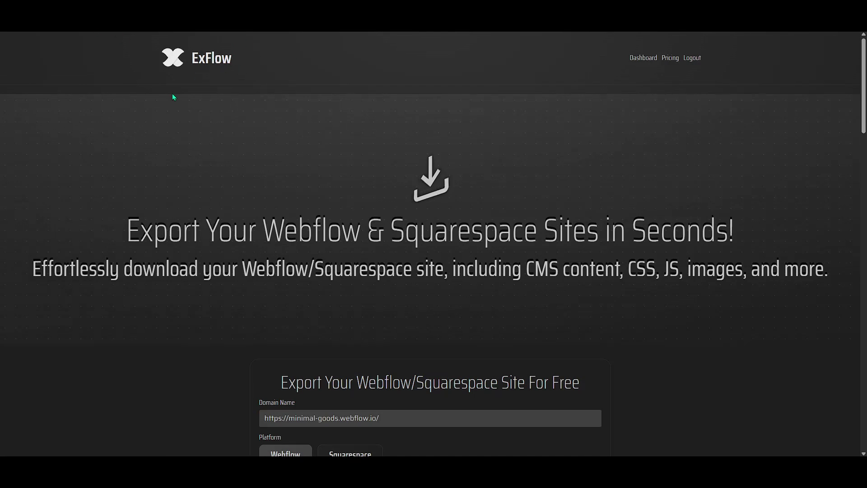
scroll(355, 235, "down", 2)
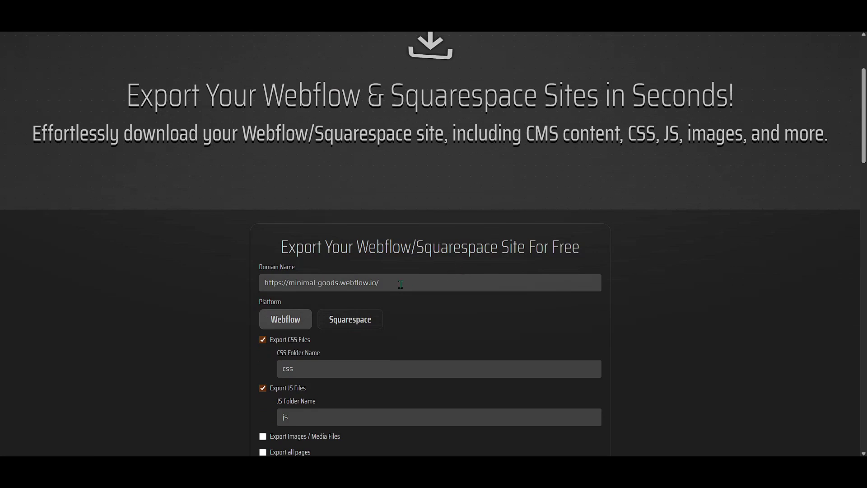
scroll(379, 242, "down", 1)
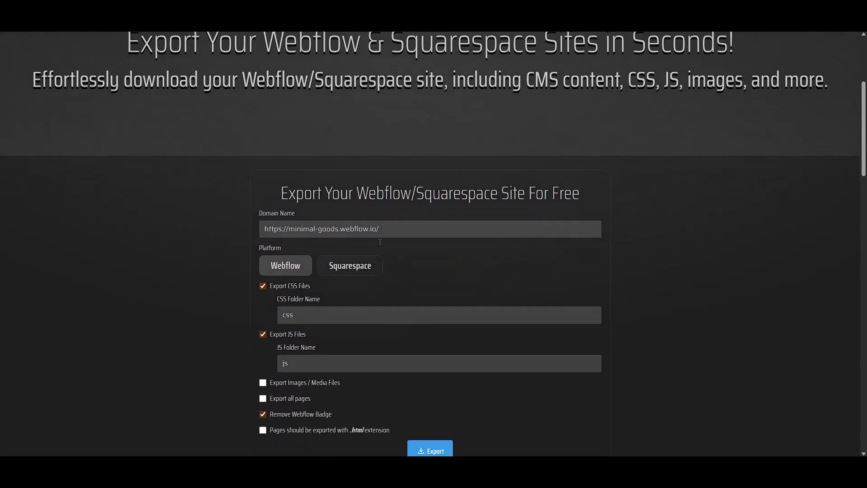
scroll(396, 230, "down", 1)
- Replace the Domain Name entry with tests-fantabulous-site-aa7036.webflow.io
left_click_drag(409, 195, 246, 200)
type("https://tests-fantabulous-site-aa7036.webflow.io/")
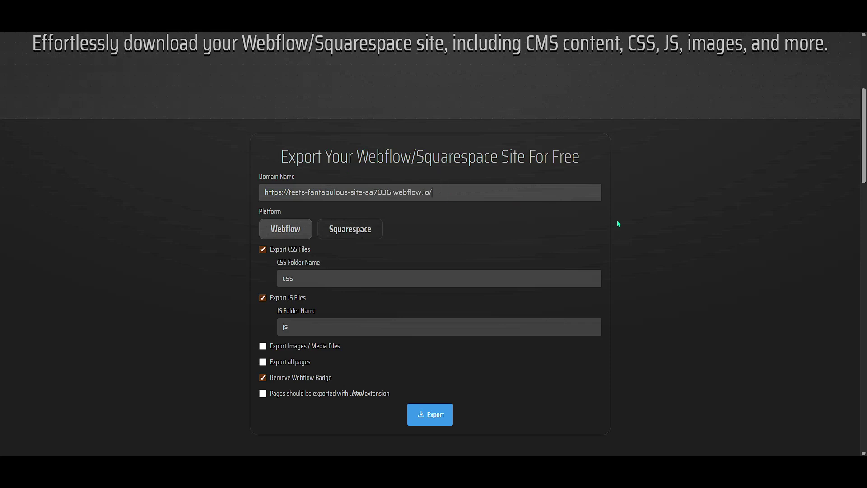
scroll(618, 228, "down", 1)
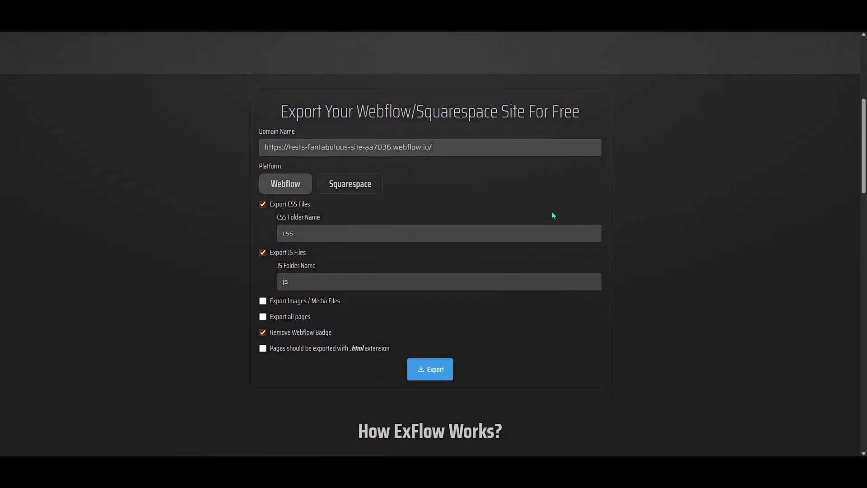
left_click(357, 189)
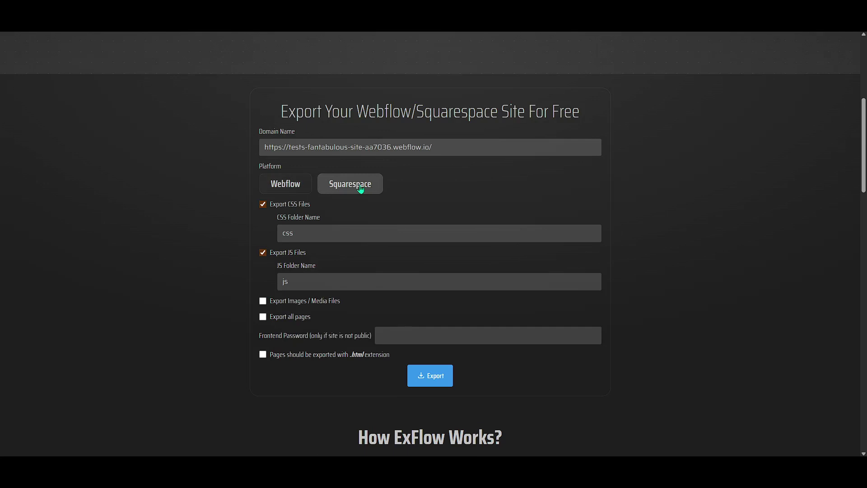
left_click(291, 184)
left_click(353, 191)
left_click(288, 186)
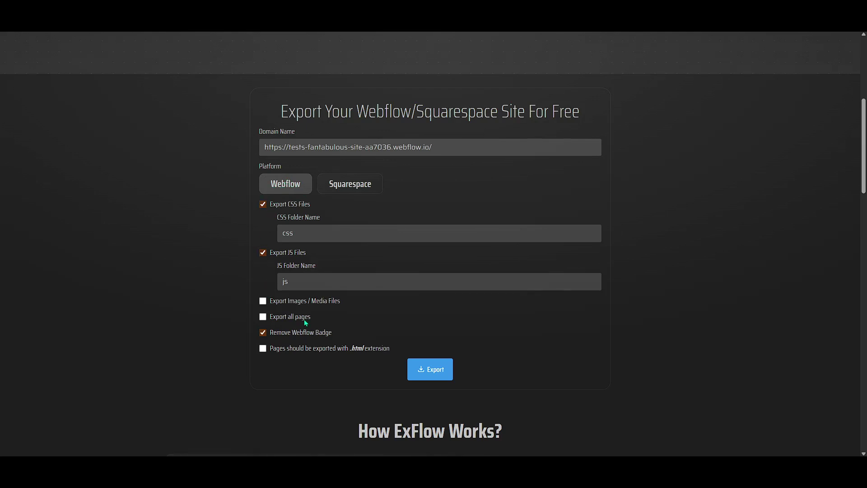
scroll(506, 326, "down", 1)
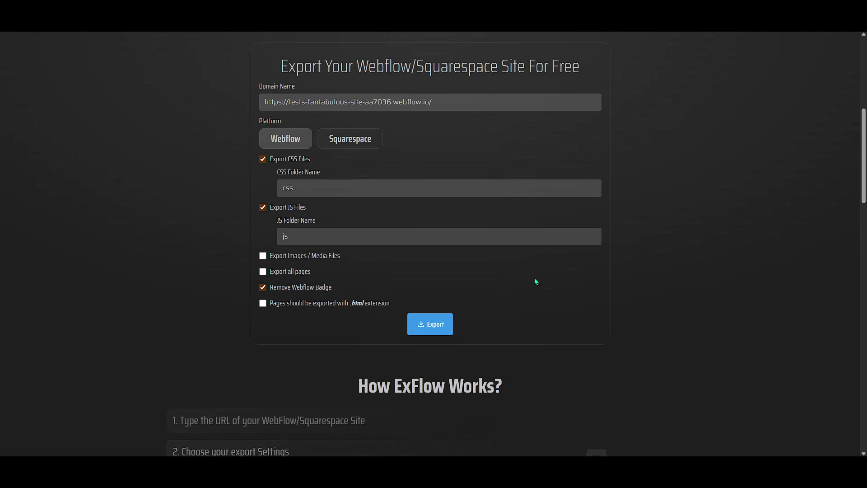
scroll(535, 280, "up", 1)
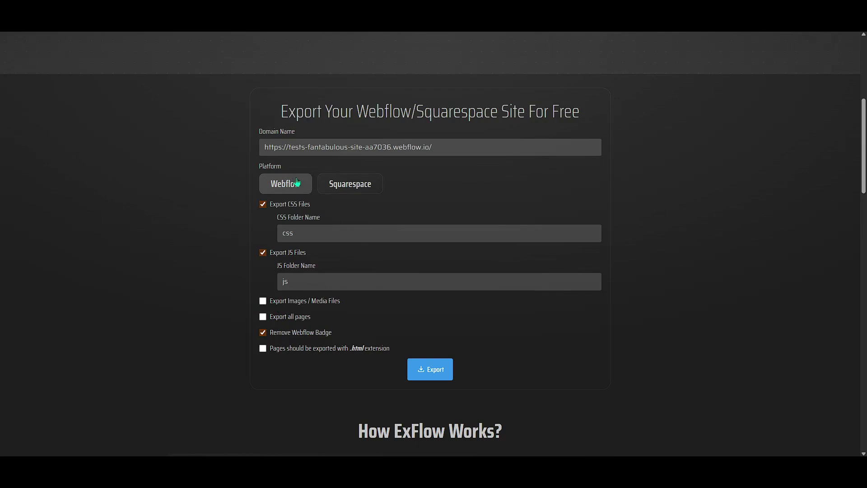
scroll(346, 265, "down", 3)
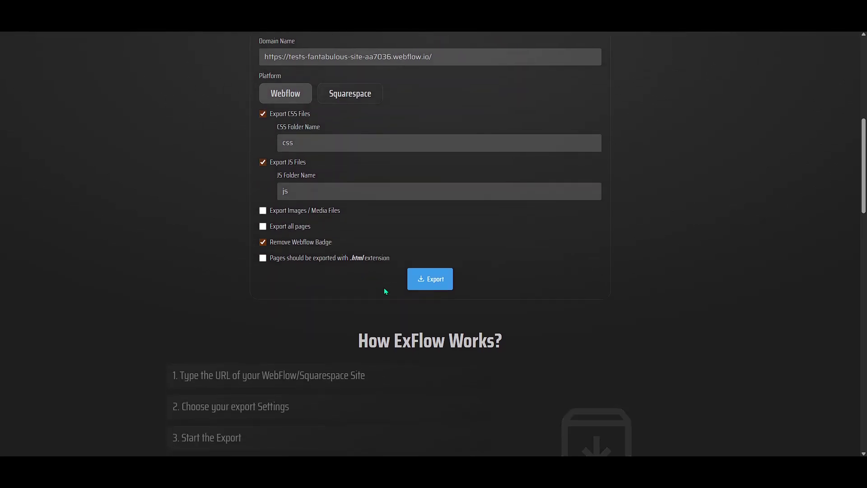
scroll(408, 307, "up", 1)
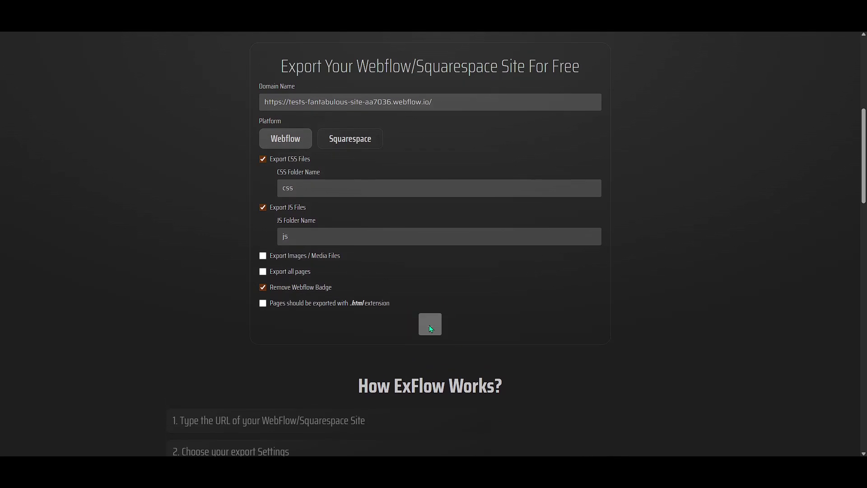